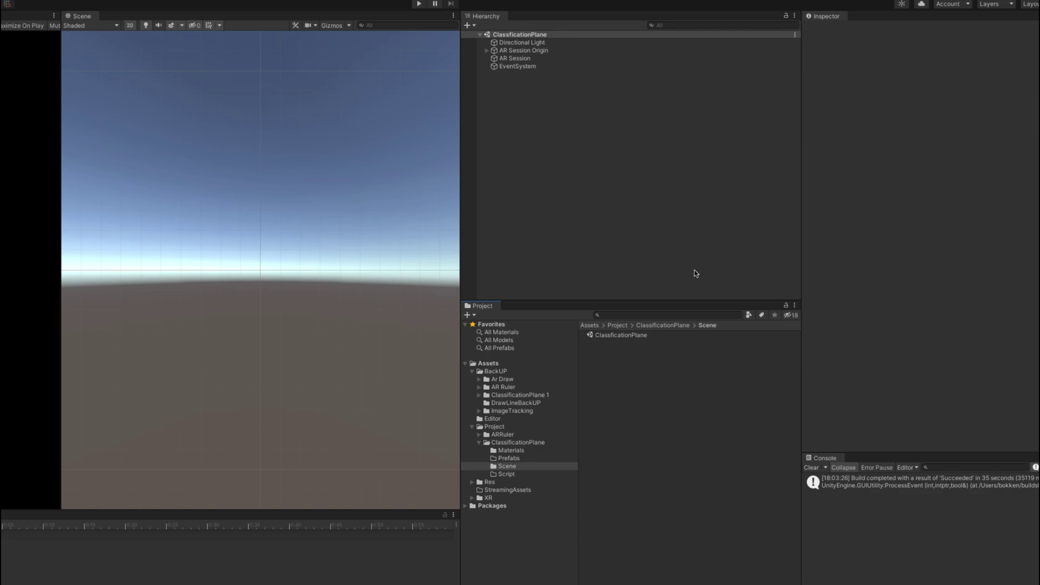
# Step: Replace DebugPlane with the ClassificationPlane/Materials Plane material in the plane's Mesh Renderer Element 0
pyautogui.click(515, 458)
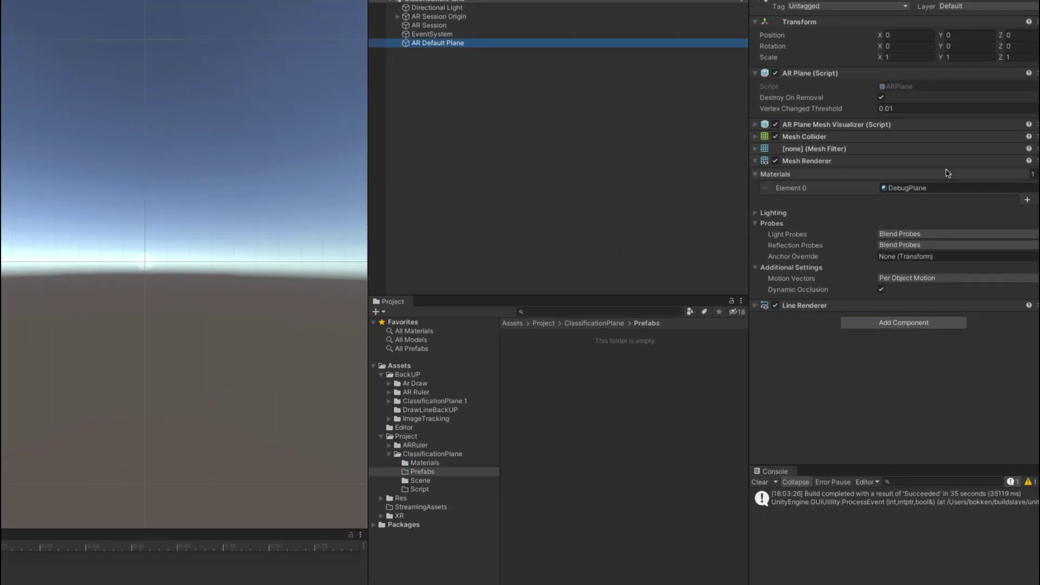
pyautogui.click(934, 189)
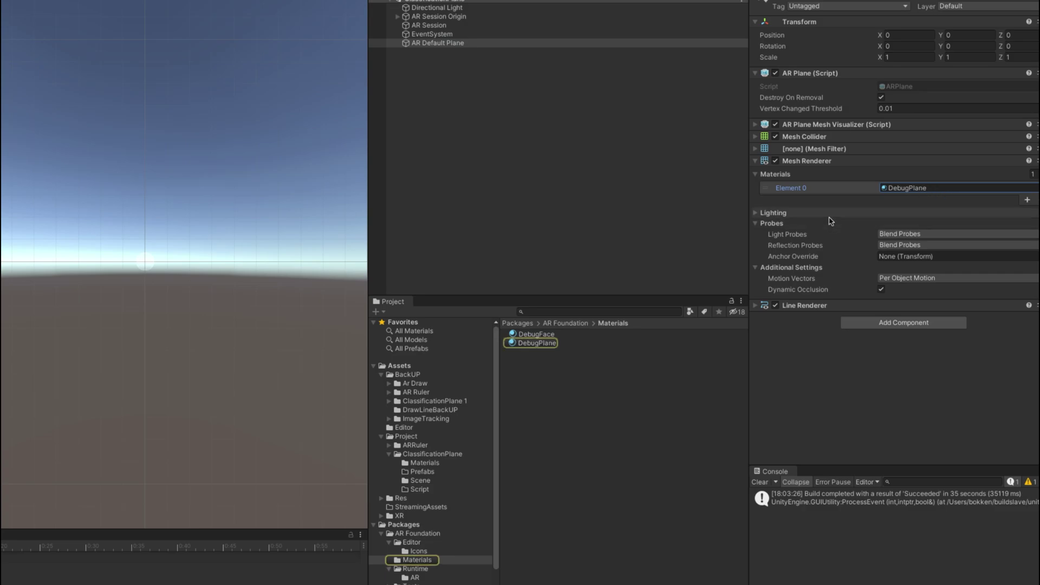
pyautogui.click(425, 482)
pyautogui.click(424, 463)
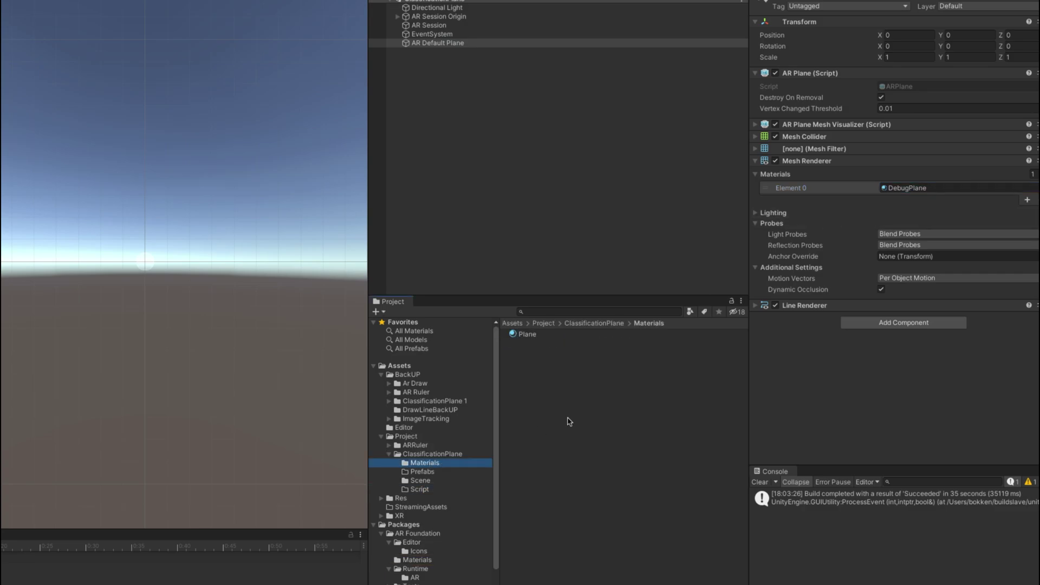
pyautogui.click(528, 334)
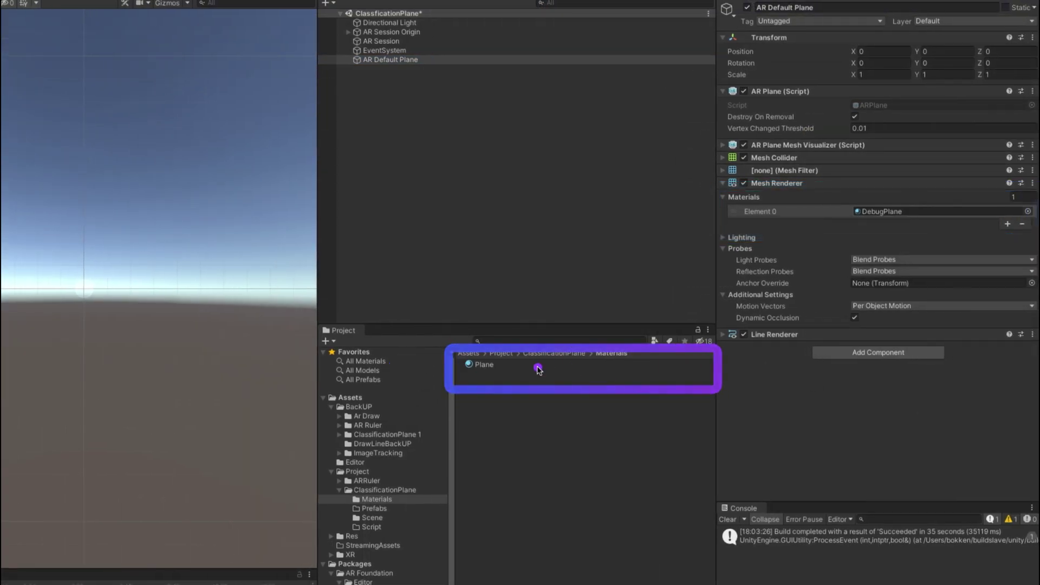
pyautogui.moveTo(483, 364); pyautogui.dragTo(867, 219)
pyautogui.moveTo(484, 364); pyautogui.dragTo(894, 214)
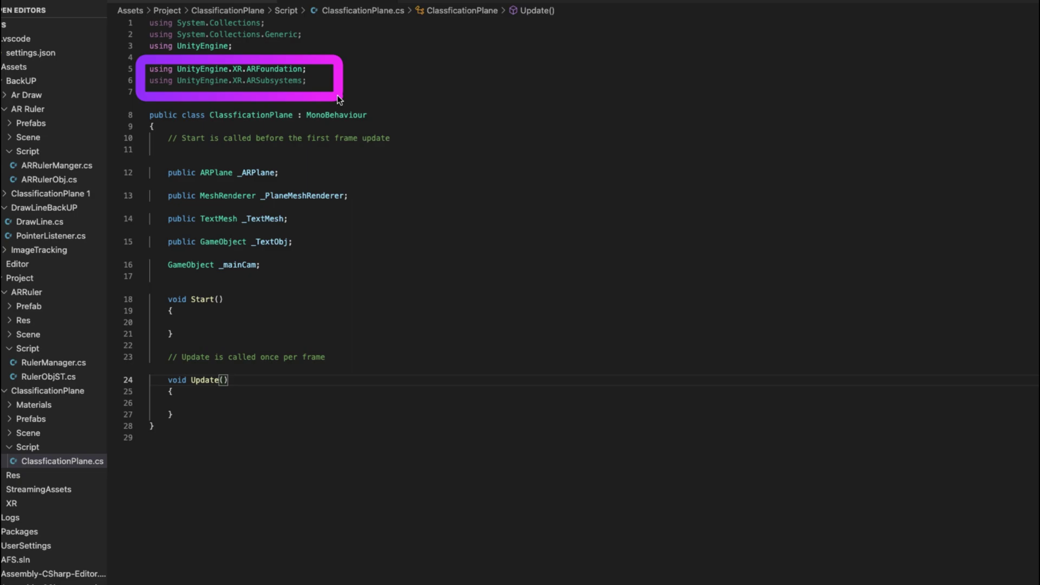
# Step: Add ARFoundation and ARSubsystems usings and declare _ARPlane, _PlaneMeshRenderer, _TextMesh, _TextObj, _mainCam fields
pyautogui.moveTo(337, 96); pyautogui.dragTo(351, 95)
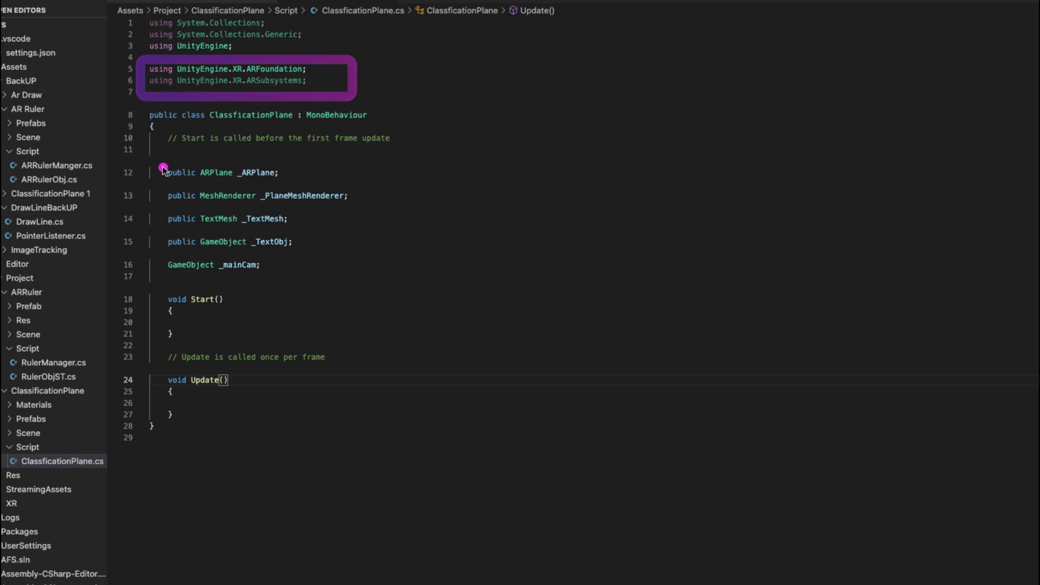
pyautogui.moveTo(152, 147)
pyautogui.mouseDown()
pyautogui.moveTo(323, 287)
pyautogui.moveTo(394, 287)
pyautogui.mouseUp()
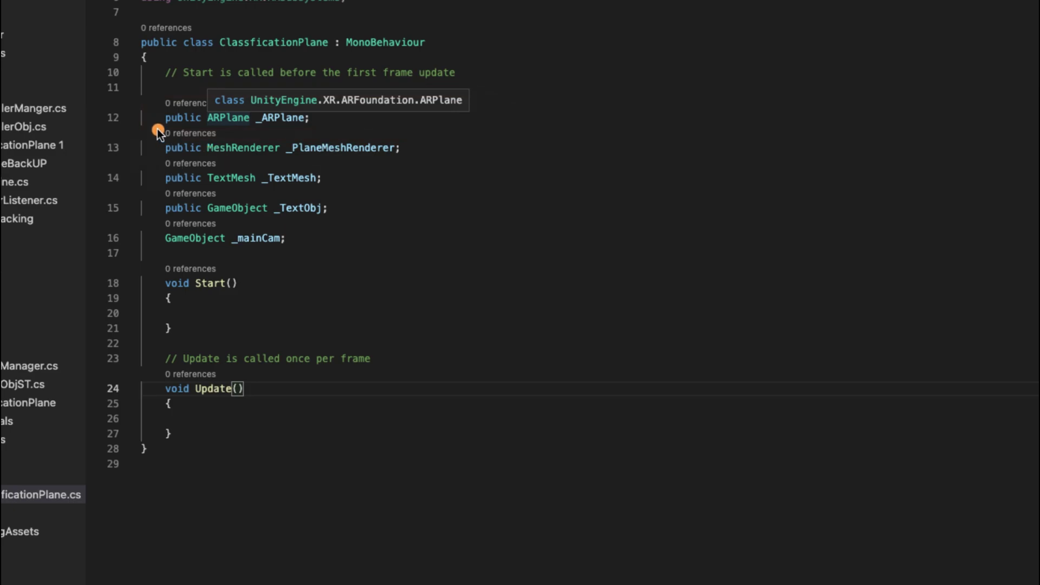
pyautogui.moveTo(157, 130); pyautogui.dragTo(489, 162)
pyautogui.moveTo(157, 158); pyautogui.dragTo(354, 188)
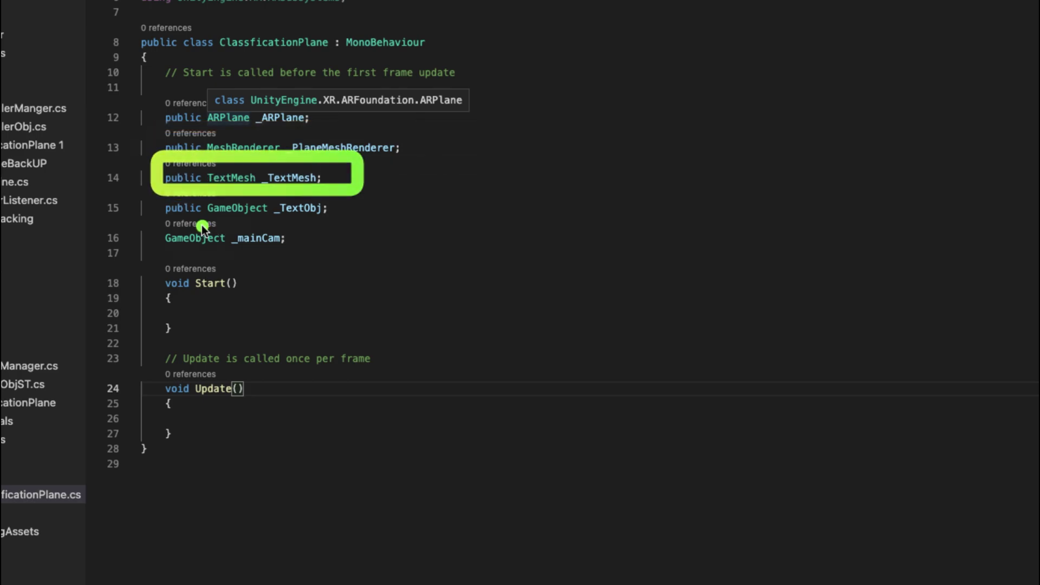
pyautogui.moveTo(160, 197); pyautogui.dragTo(349, 226)
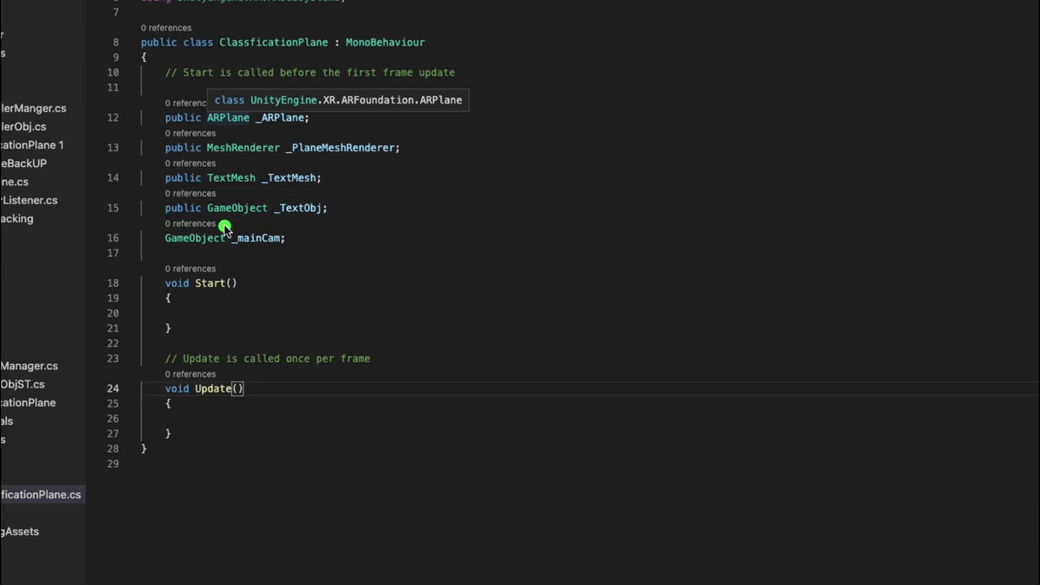
pyautogui.moveTo(165, 226); pyautogui.dragTo(331, 253)
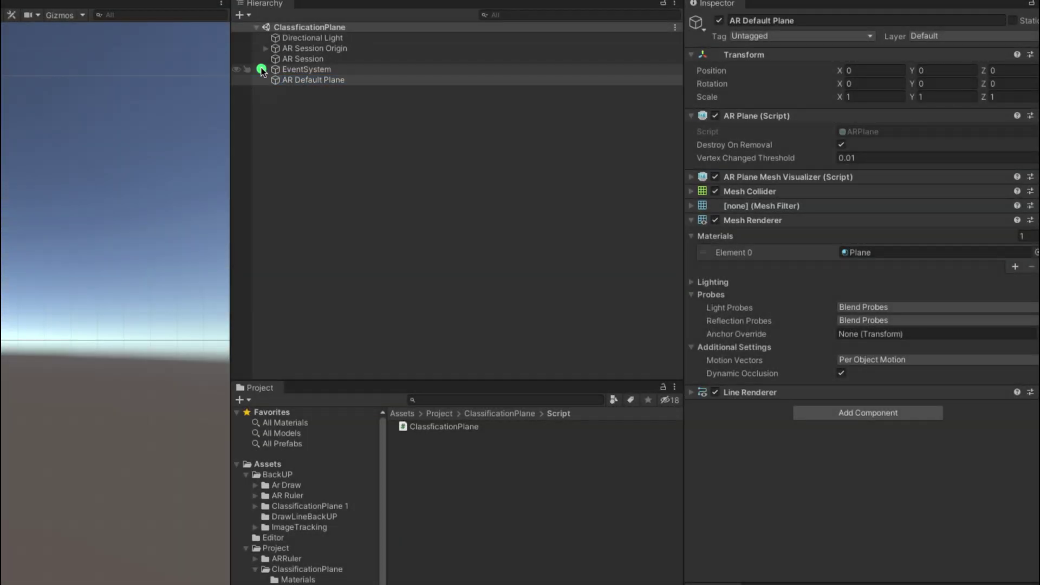
# Step: Attach ClassficationPlane, fill AR Plane and Plane Mesh Renderer with AR Default Plane, and add an empty child
pyautogui.moveTo(251, 65); pyautogui.dragTo(590, 91)
pyautogui.moveTo(456, 426); pyautogui.dragTo(833, 450)
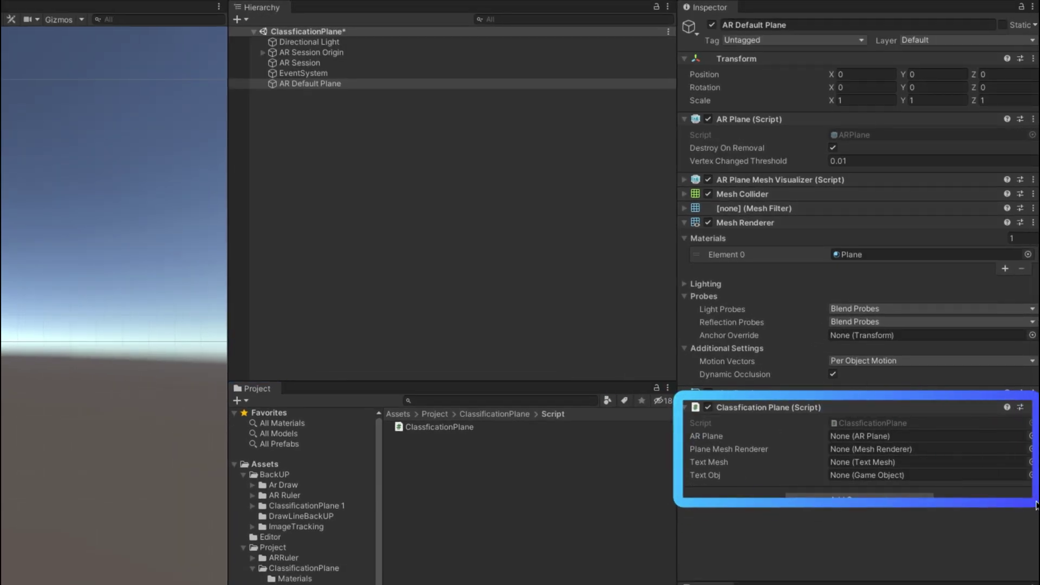
pyautogui.moveTo(318, 83); pyautogui.dragTo(857, 433)
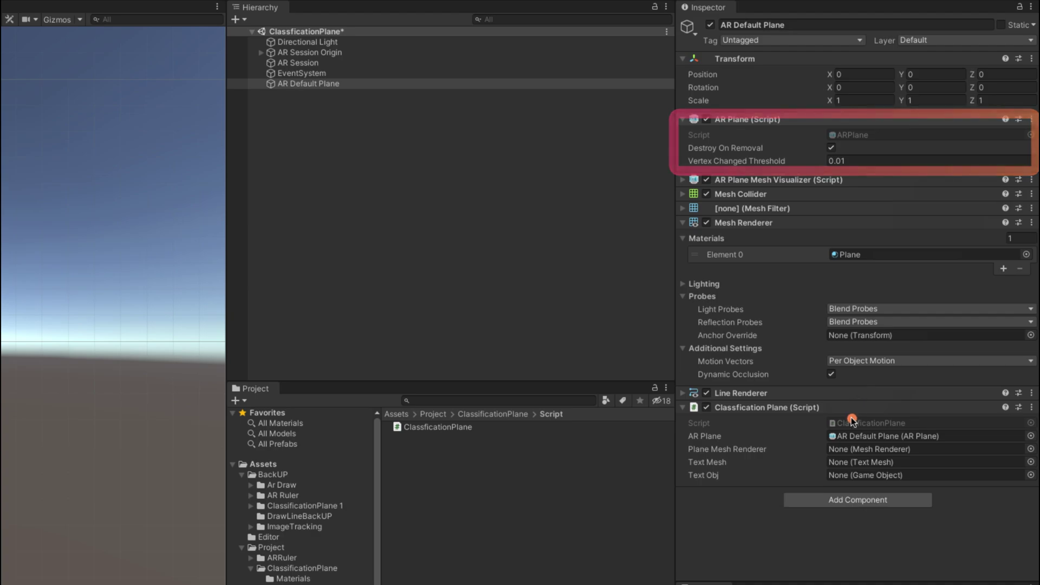
pyautogui.moveTo(357, 83); pyautogui.dragTo(895, 444)
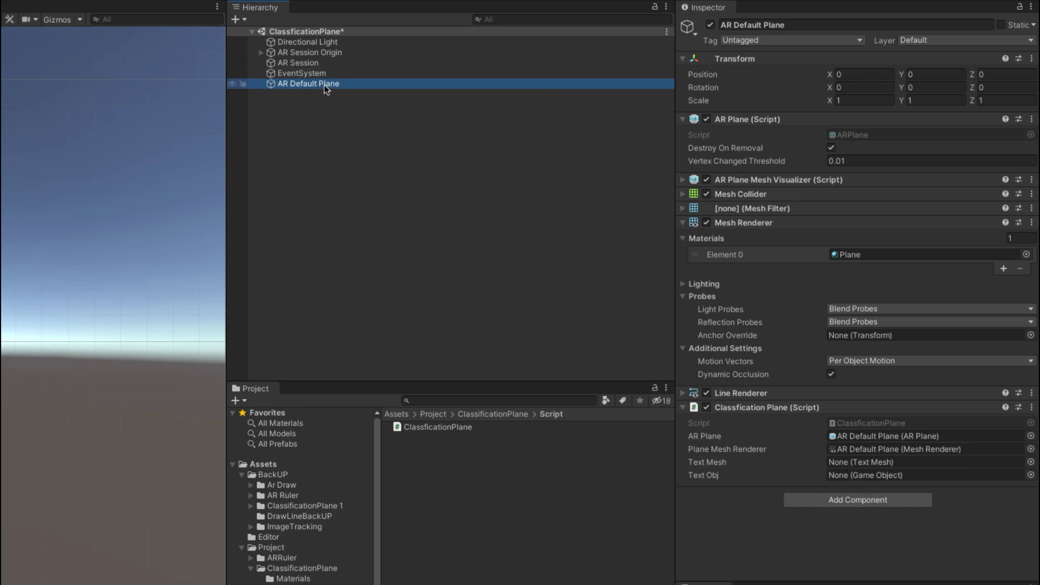
pyautogui.hotkey('alt', 'shift', 'n')
pyautogui.write('TextO')
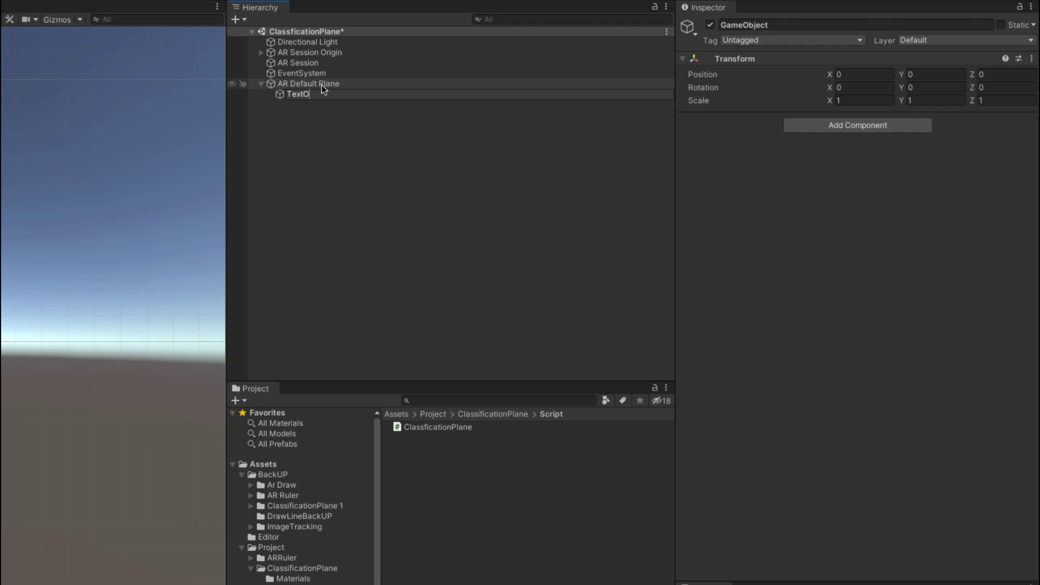
# Step: Name the child TextObj and create a 3D Text object under it
pyautogui.write('bj')
pyautogui.press('Return')
pyautogui.rightClick(317, 96)
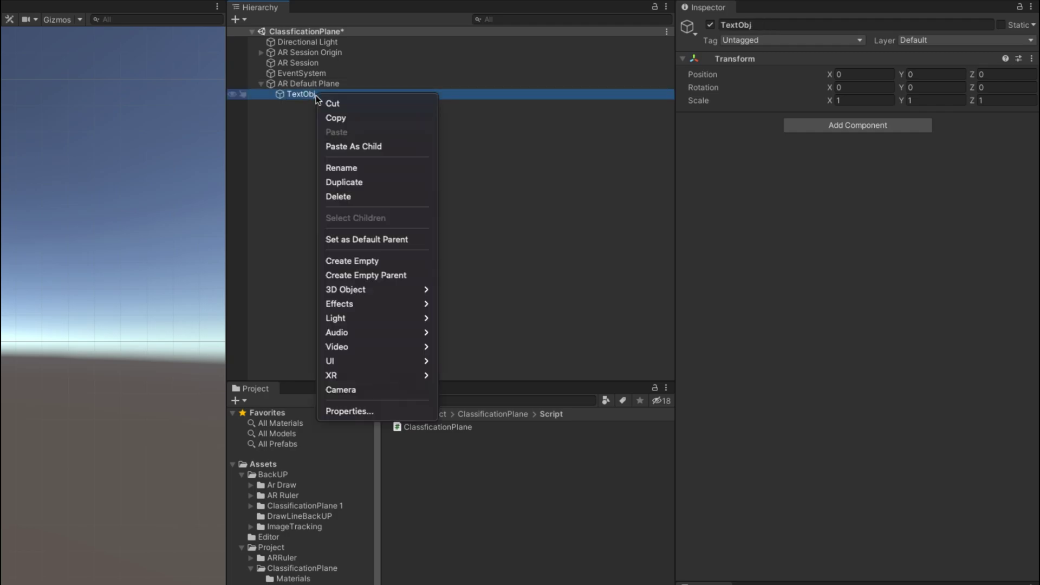
pyautogui.moveTo(401, 289)
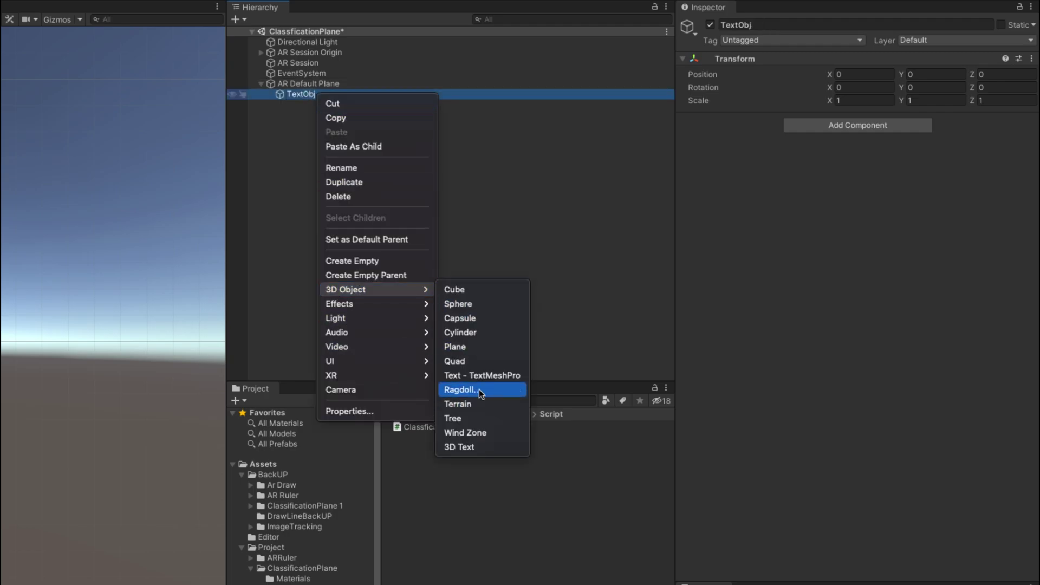
pyautogui.click(485, 447)
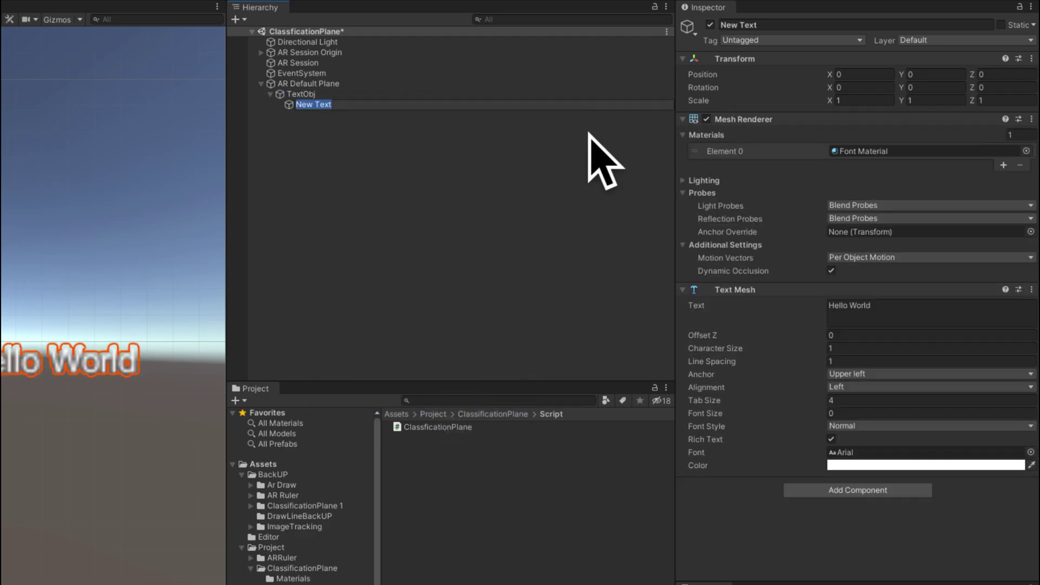
pyautogui.click(327, 414)
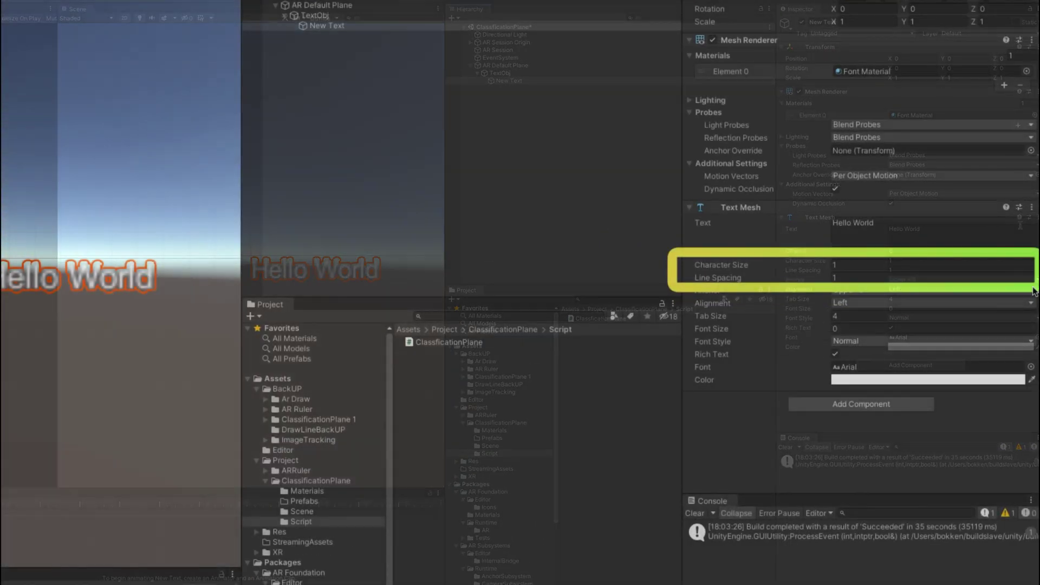
# Step: Give the label's Text Mesh character size 0.05 and a Middle center anchor
pyautogui.click(860, 264)
pyautogui.write('0.05')
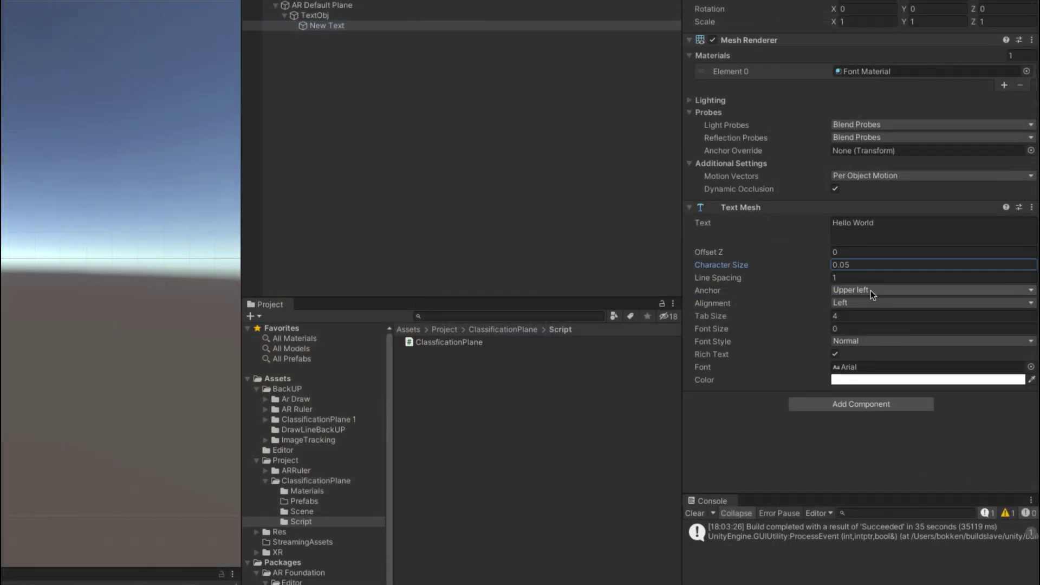
pyautogui.click(870, 291)
pyautogui.click(872, 345)
pyautogui.click(878, 381)
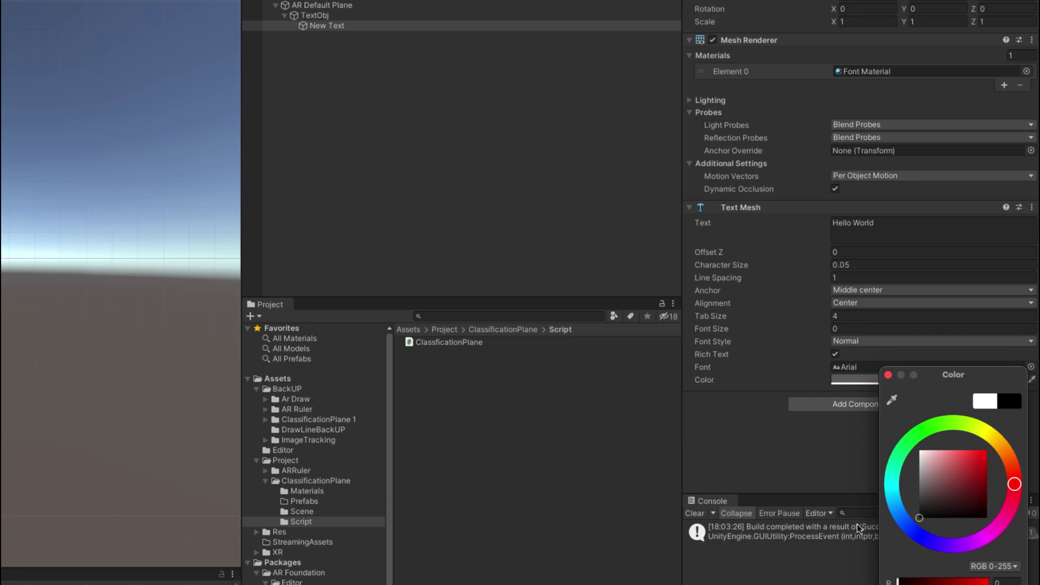
pyautogui.click(335, 26)
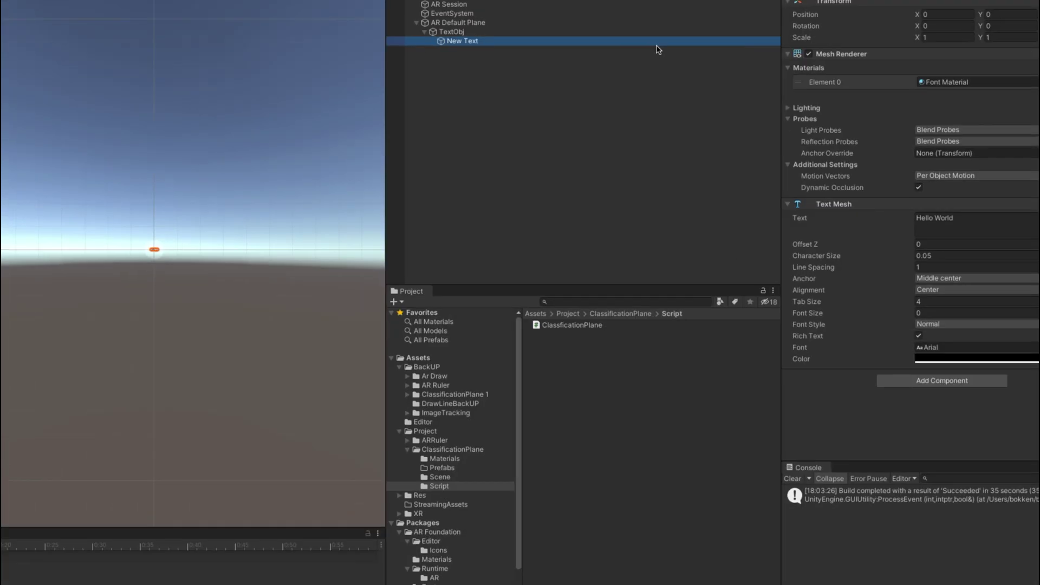
# Step: Rename New Text to Text and reselect AR Default Plane
pyautogui.press('F2')
pyautogui.write('Text')
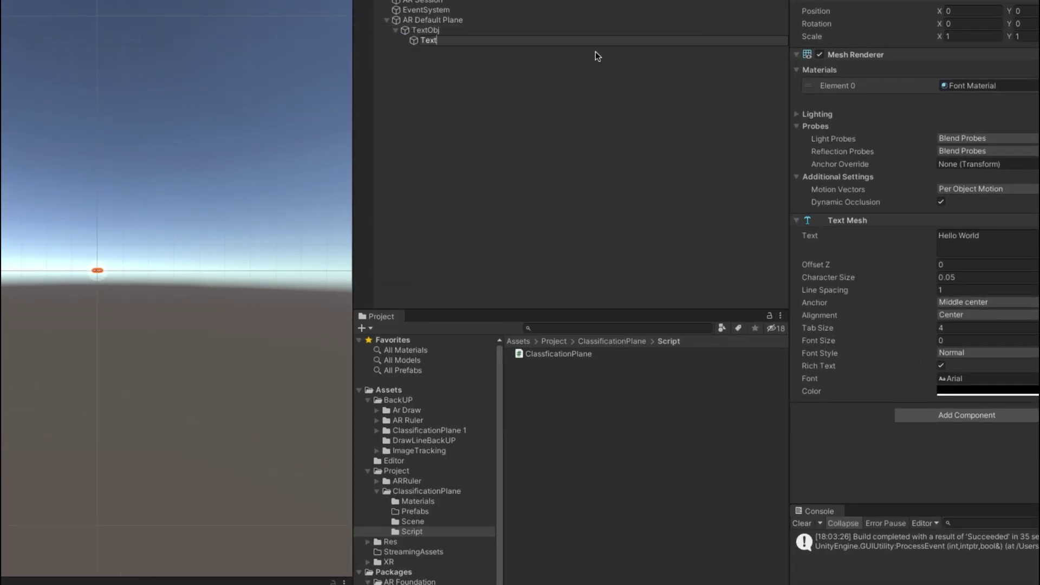
pyautogui.press('Return')
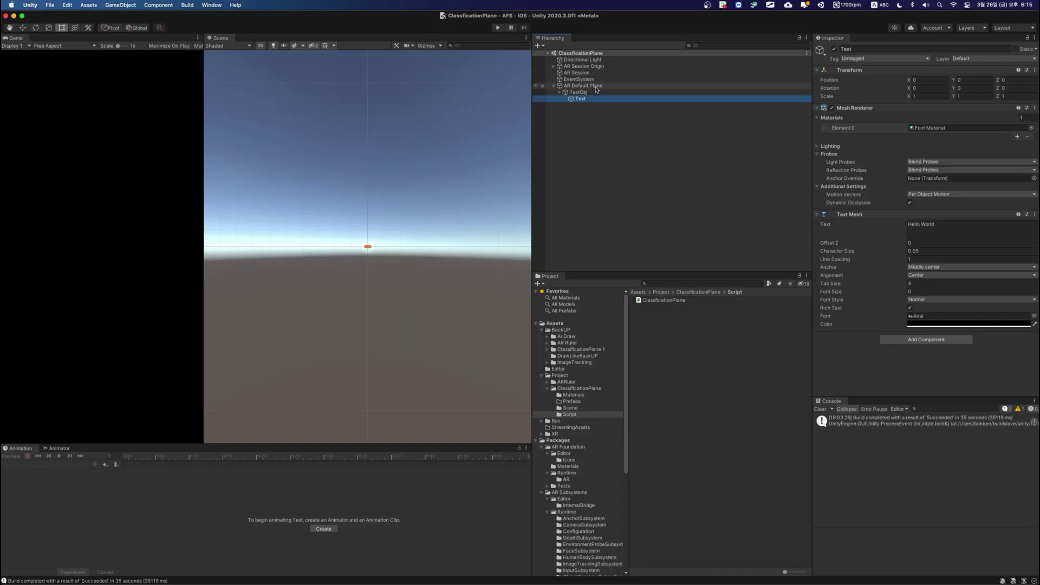
pyautogui.click(596, 20)
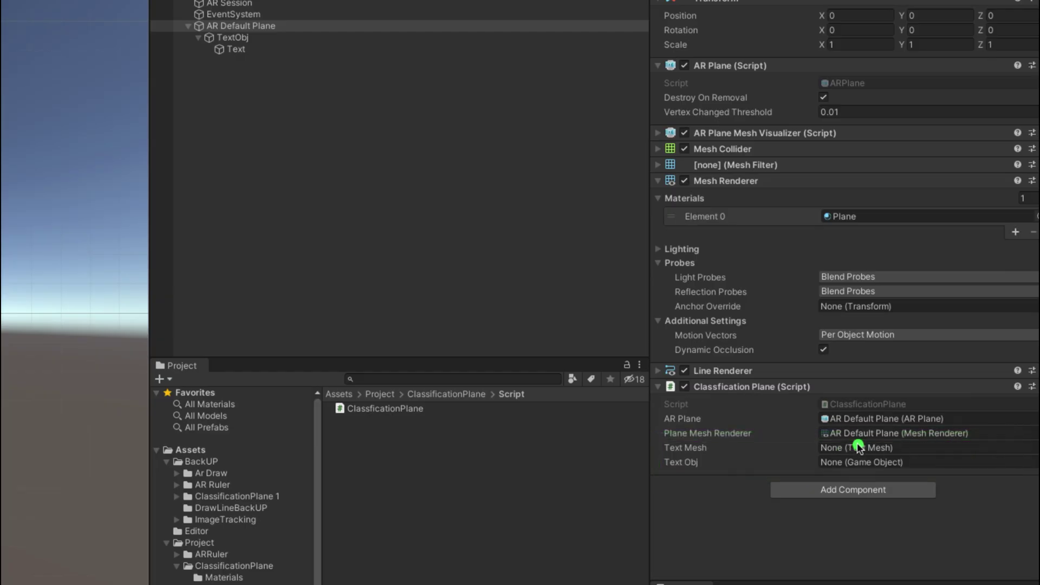
# Step: Link TextObj to the Text Obj field and the Text label to the Text Mesh field
pyautogui.moveTo(233, 38)
pyautogui.mouseDown()
pyautogui.moveTo(845, 461)
pyautogui.moveTo(847, 448)
pyautogui.mouseUp()
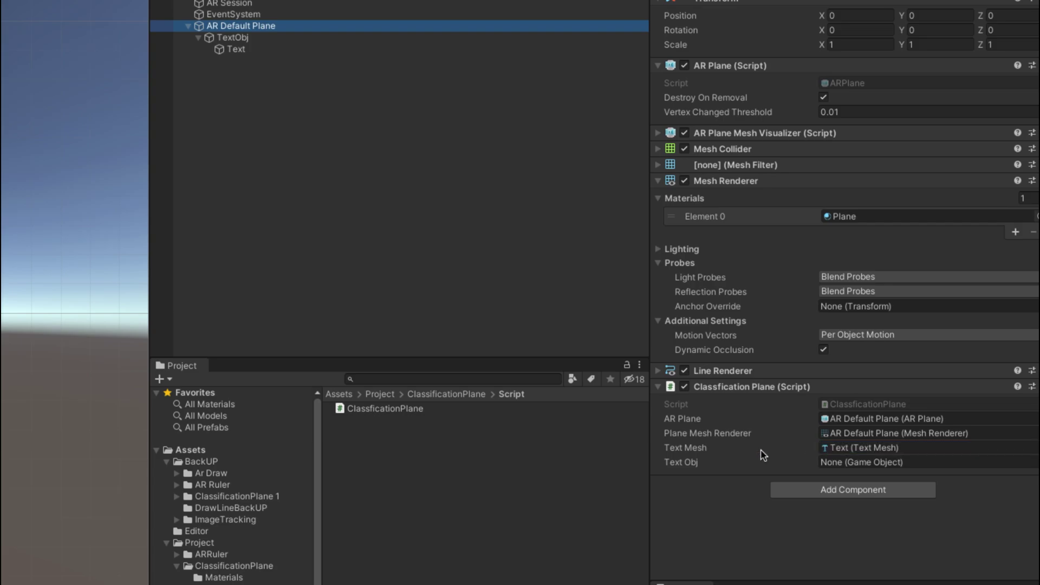
pyautogui.moveTo(232, 37)
pyautogui.mouseDown()
pyautogui.moveTo(863, 452)
pyautogui.moveTo(859, 465)
pyautogui.mouseUp()
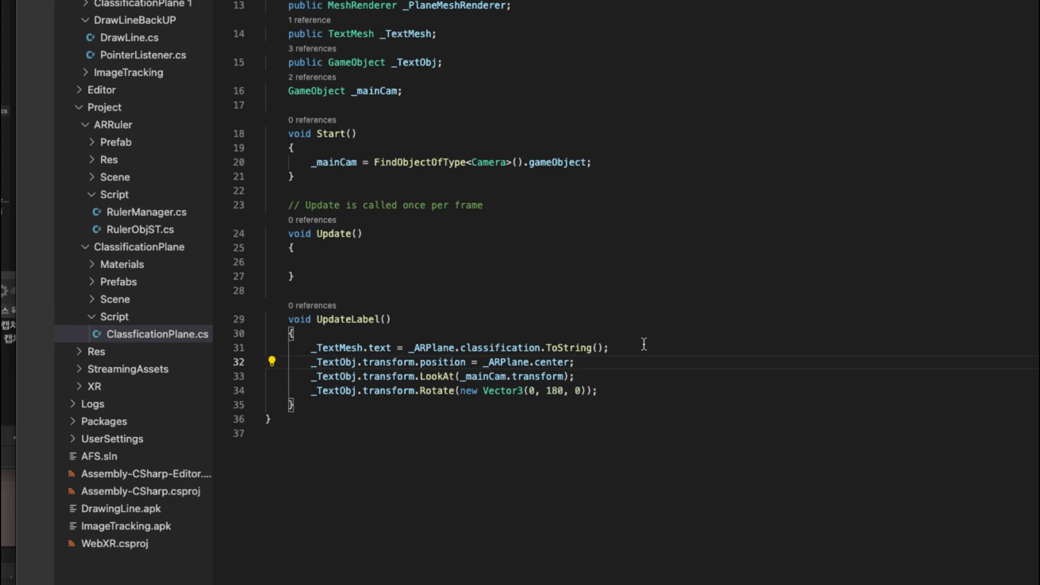
# Step: Add UpdatePlaneColor(), switching on _ARPlane.classification for colours, applying 0.33 alpha to the material
pyautogui.click(399, 379)
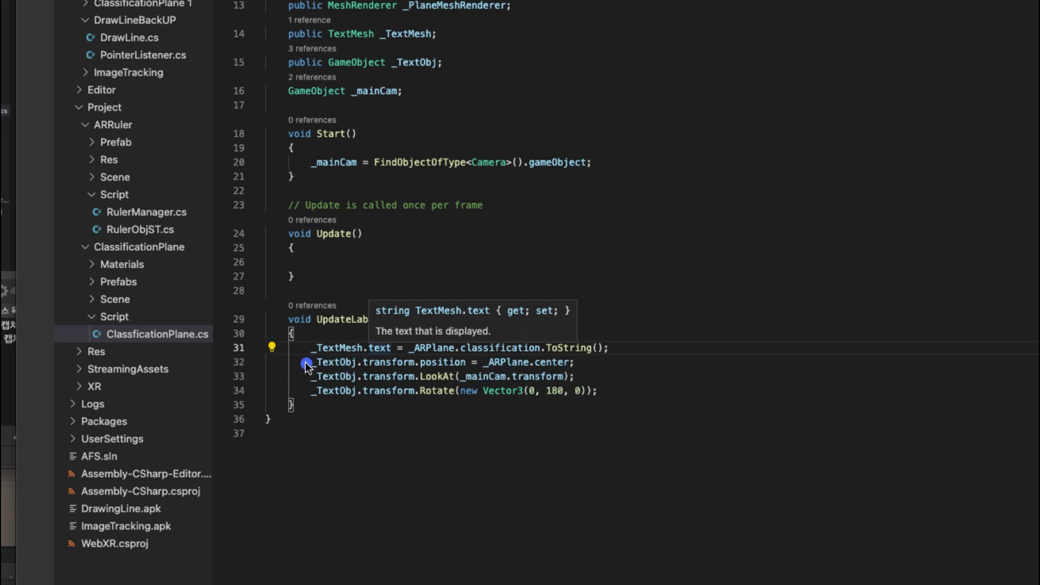
pyautogui.moveTo(308, 365); pyautogui.dragTo(617, 360)
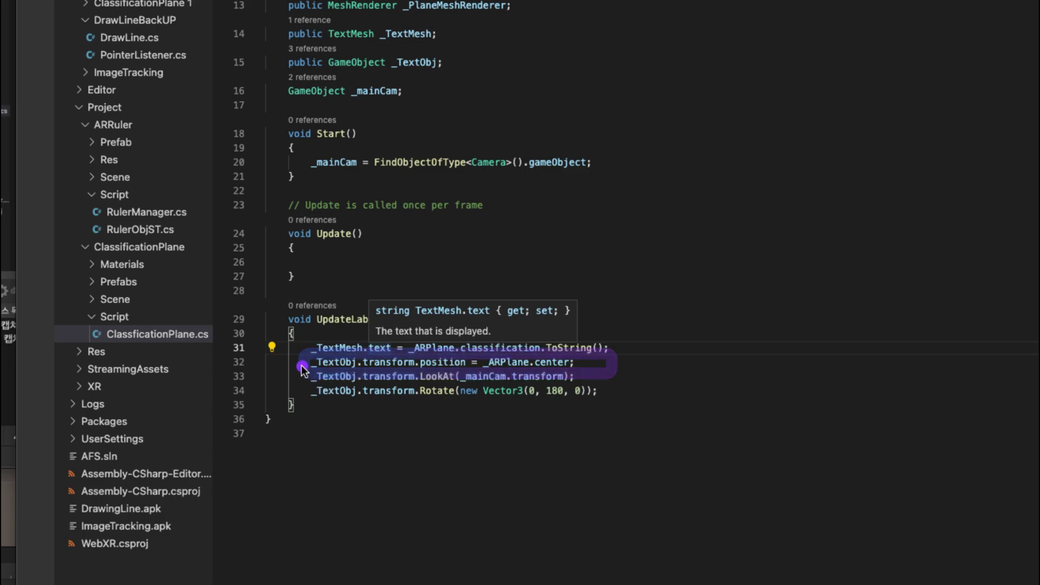
pyautogui.moveTo(415, 359)
pyautogui.mouseDown()
pyautogui.moveTo(424, 389)
pyautogui.moveTo(599, 390)
pyautogui.mouseUp()
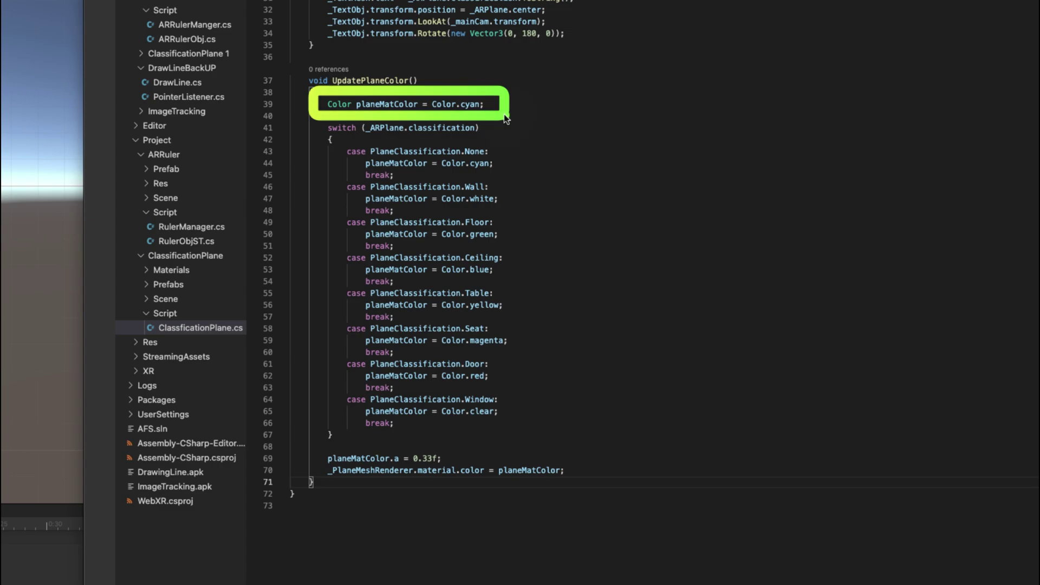
# Step: Call UpdateLabel() and UpdatePlaneColor() inside Update() and save the script
pyautogui.click(345, 148)
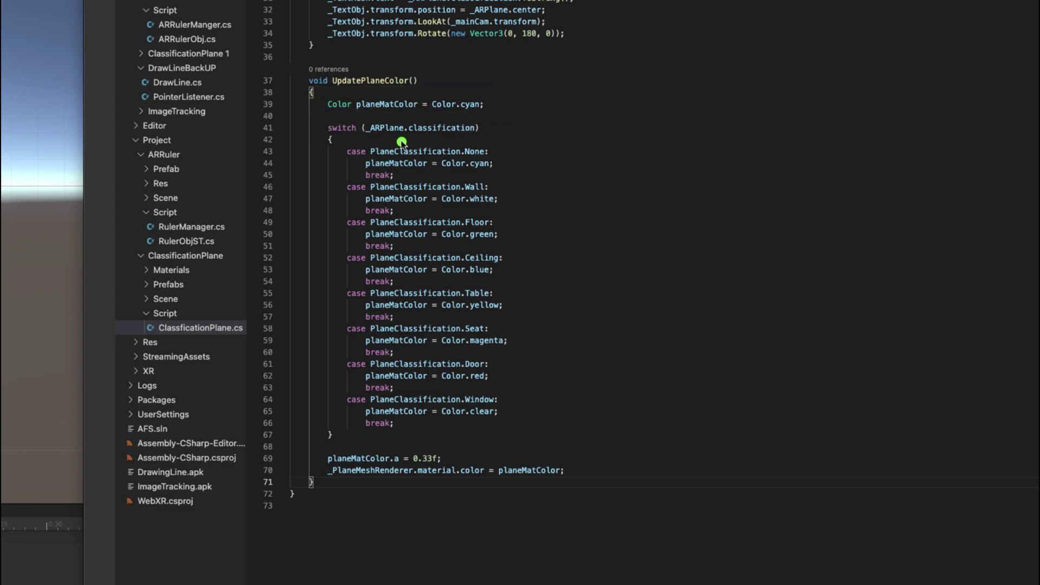
pyautogui.moveTo(352, 118); pyautogui.dragTo(493, 143)
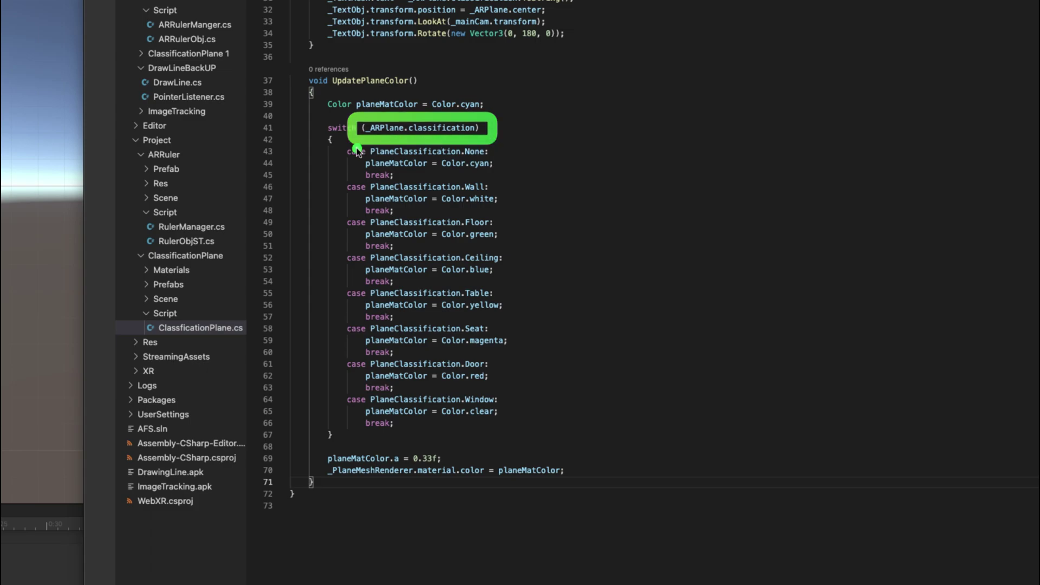
pyautogui.click(489, 157)
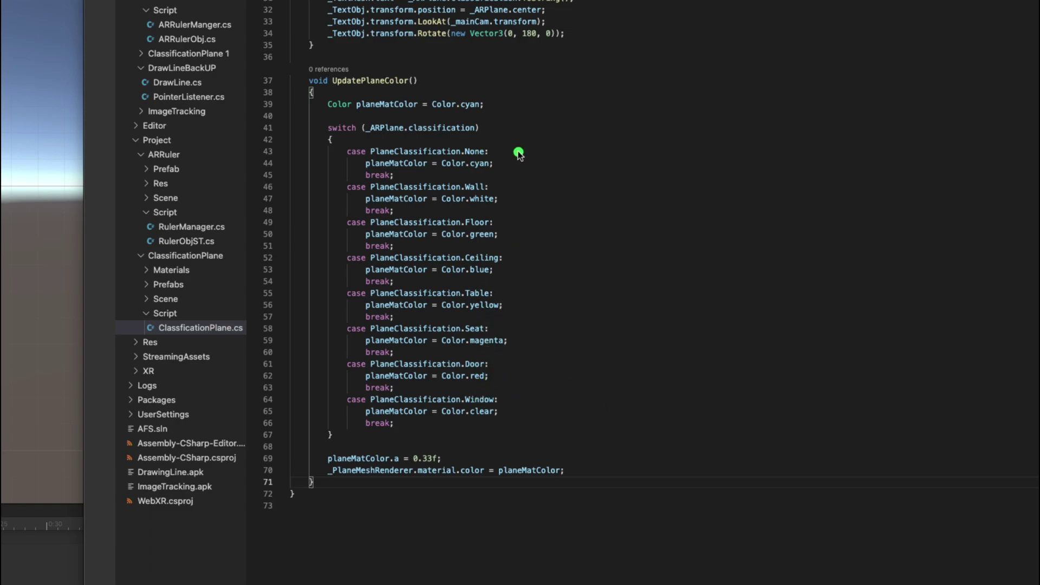
pyautogui.moveTo(554, 126); pyautogui.dragTo(320, 444)
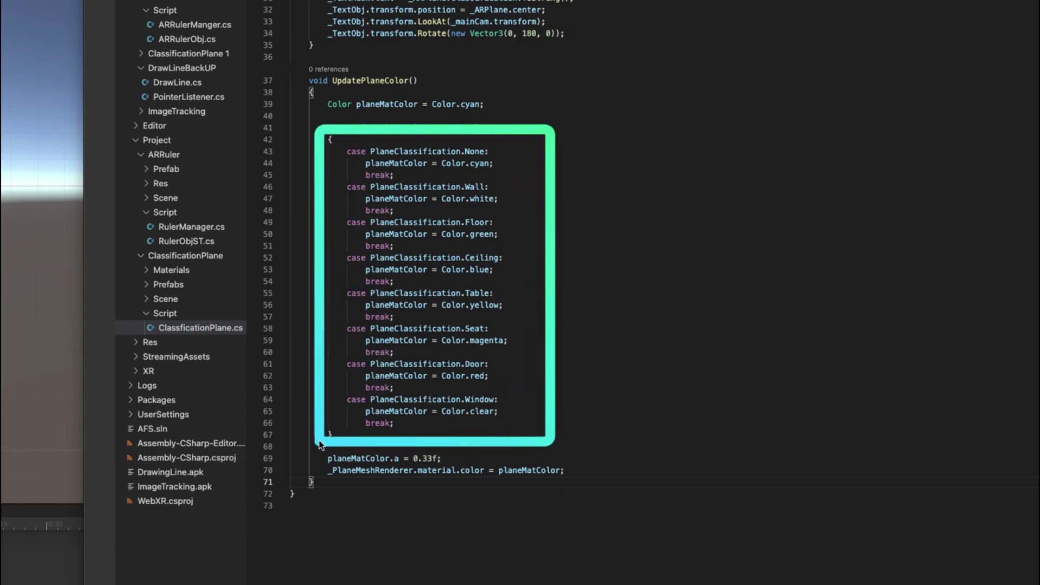
pyautogui.moveTo(312, 437)
pyautogui.mouseDown()
pyautogui.moveTo(380, 480)
pyautogui.moveTo(600, 490)
pyautogui.mouseUp()
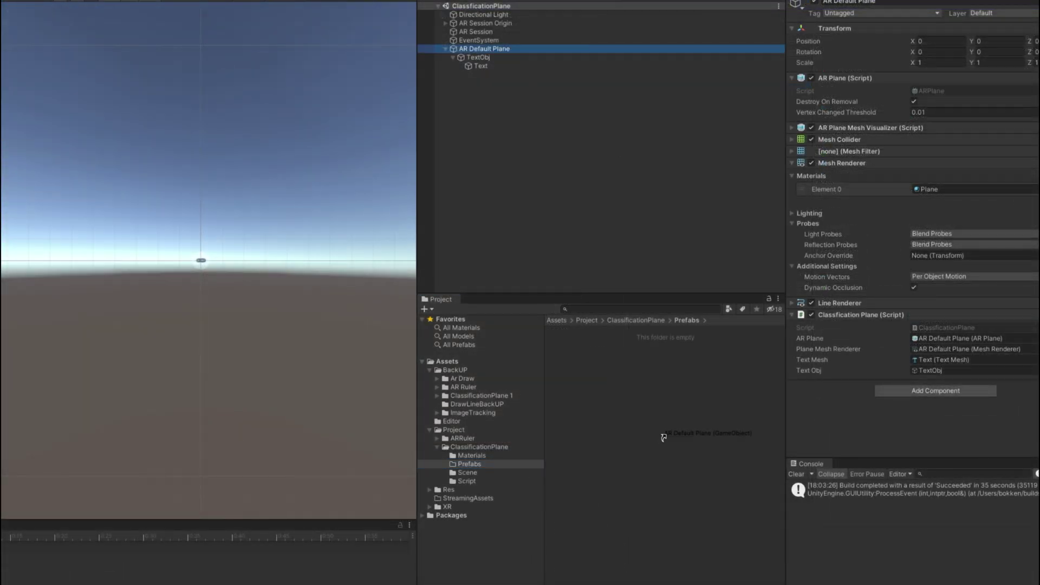
# Step: Make AR Default Plane a Prefabs-folder prefab, delete it from the scene, and assign it as Plane Prefab
pyautogui.moveTo(663, 437); pyautogui.dragTo(673, 417)
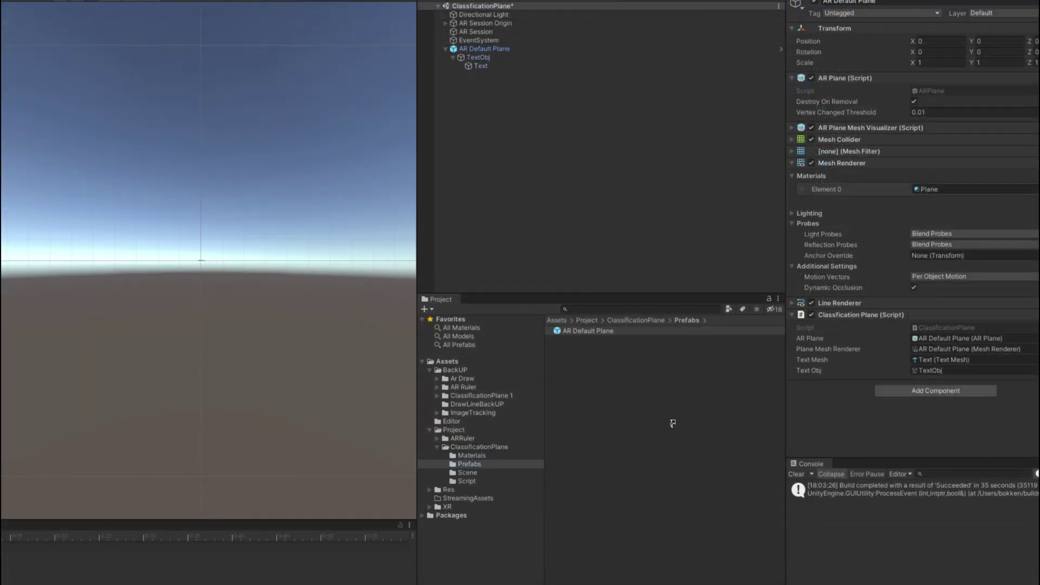
pyautogui.click(508, 51)
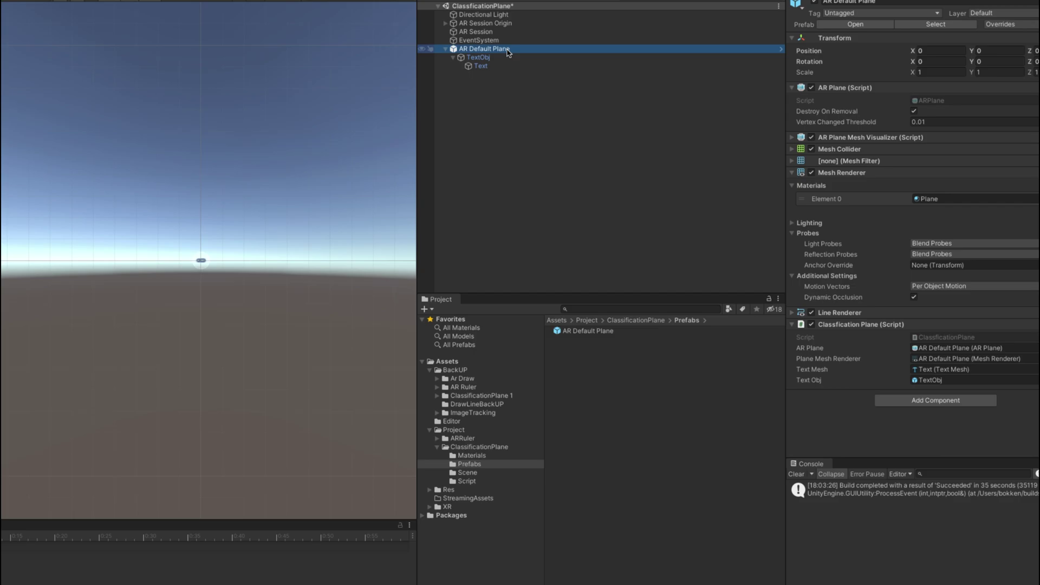
pyautogui.press('Delete')
pyautogui.click(485, 23)
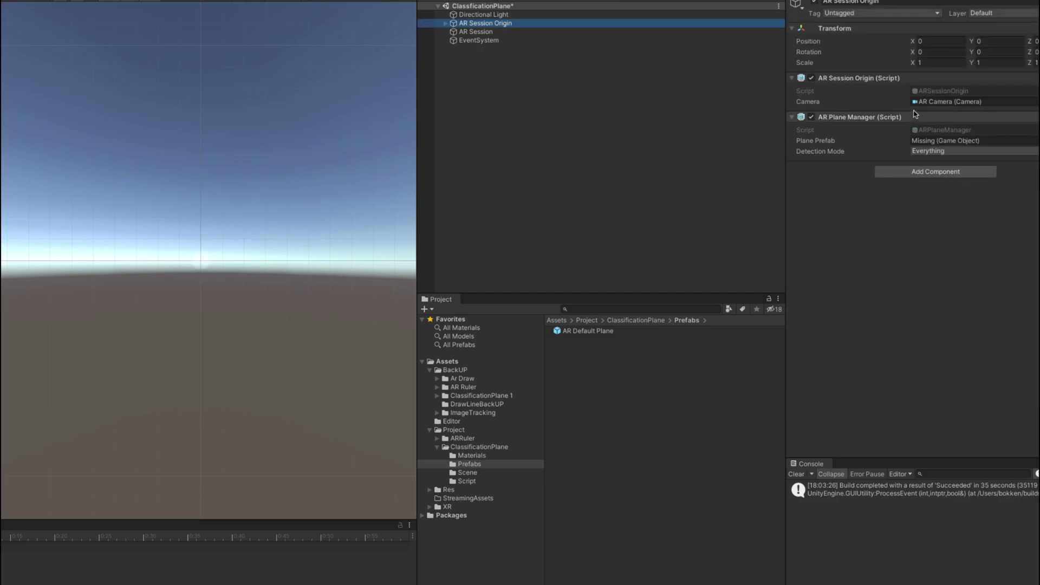
pyautogui.moveTo(588, 330); pyautogui.dragTo(953, 141)
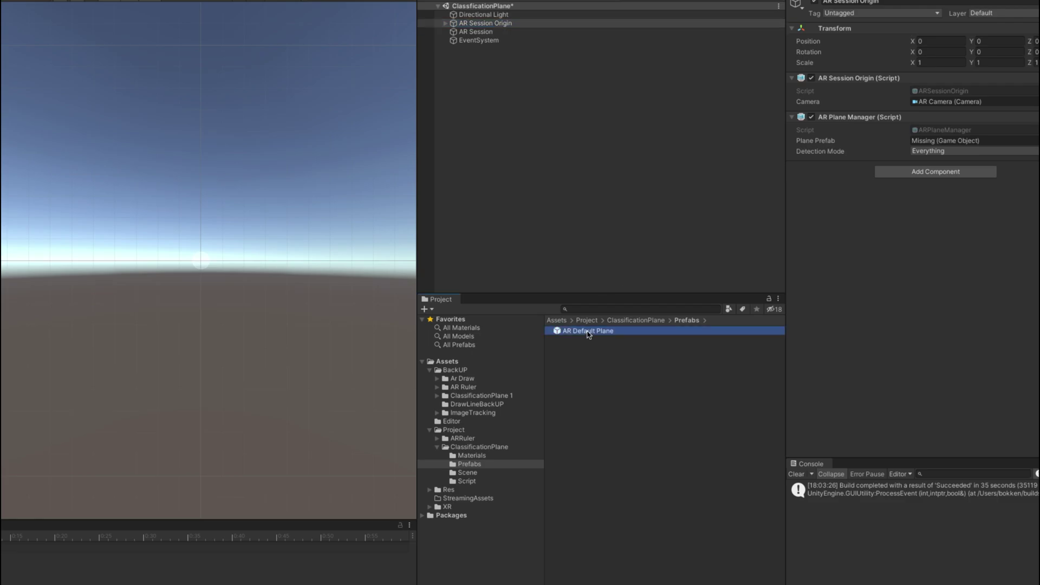